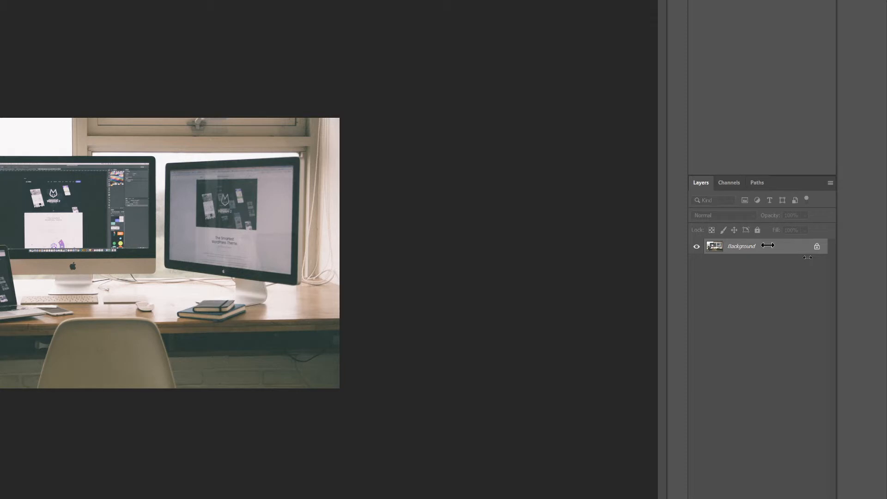
Step: Unlock the Background layer of Computer.jpg and shift the photo on the canvas and back with the Move tool
{"action": "left_click", "coordinate": [816, 247]}
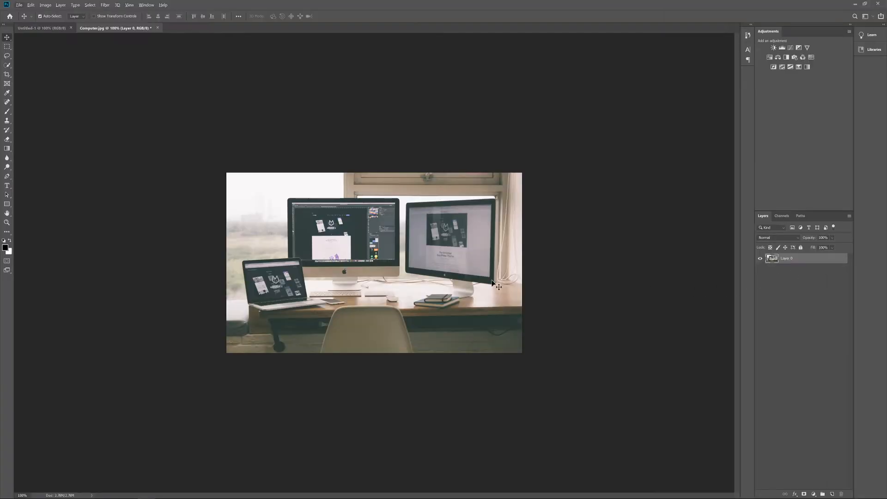
{"action": "mouse_move", "coordinate": [356, 252]}
{"action": "left_mouse_down"}
{"action": "mouse_move", "coordinate": [371, 251]}
{"action": "mouse_move", "coordinate": [285, 251]}
{"action": "mouse_move", "coordinate": [383, 241]}
{"action": "mouse_move", "coordinate": [373, 224]}
{"action": "mouse_move", "coordinate": [343, 241]}
{"action": "left_mouse_up"}
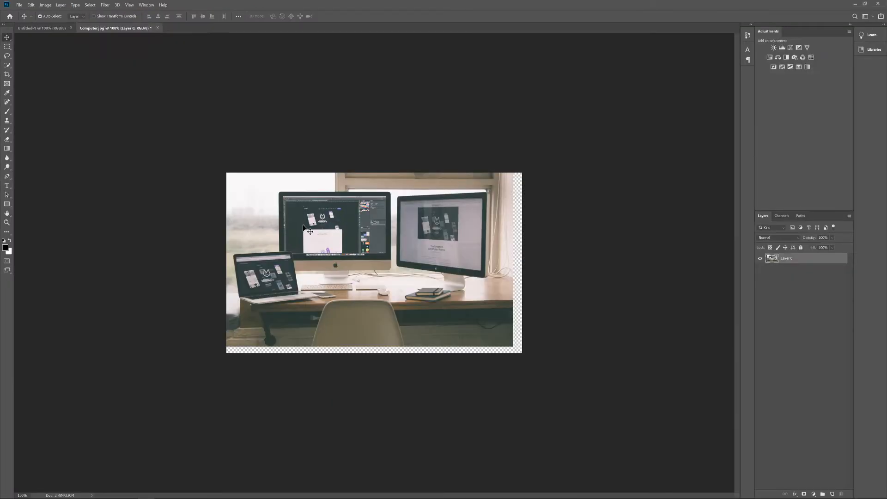
{"action": "mouse_move", "coordinate": [305, 228]}
{"action": "left_mouse_down"}
{"action": "mouse_move", "coordinate": [314, 230]}
{"action": "mouse_move", "coordinate": [295, 229]}
{"action": "mouse_move", "coordinate": [355, 231]}
{"action": "mouse_move", "coordinate": [331, 227]}
{"action": "mouse_move", "coordinate": [360, 219]}
{"action": "mouse_move", "coordinate": [333, 222]}
{"action": "mouse_move", "coordinate": [287, 250]}
{"action": "mouse_move", "coordinate": [339, 265]}
{"action": "mouse_move", "coordinate": [315, 226]}
{"action": "mouse_move", "coordinate": [297, 250]}
{"action": "mouse_move", "coordinate": [318, 236]}
{"action": "left_mouse_up"}
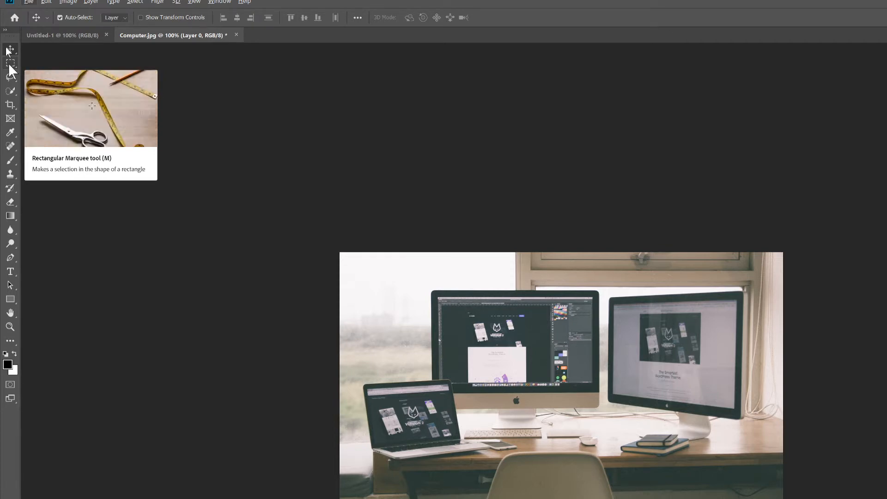
Step: Make a rectangular marquee selection enclosing the middle monitor in the photo
{"action": "left_click", "coordinate": [10, 63]}
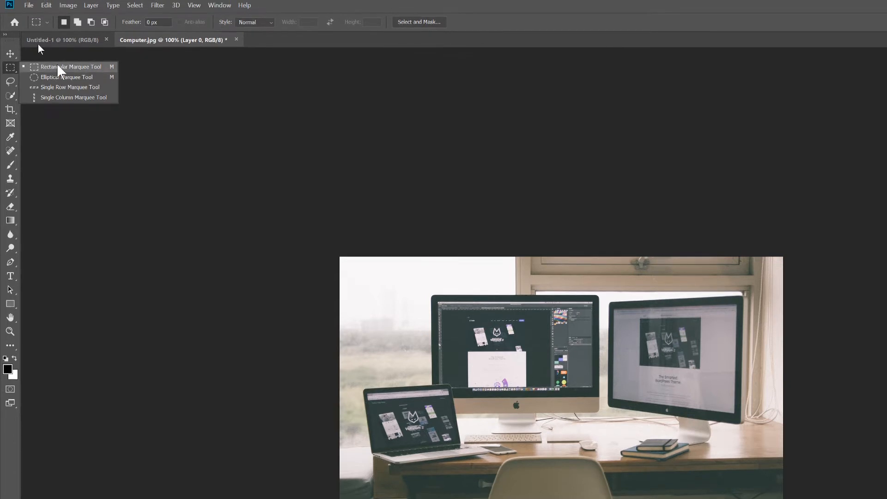
{"action": "left_click", "coordinate": [56, 65]}
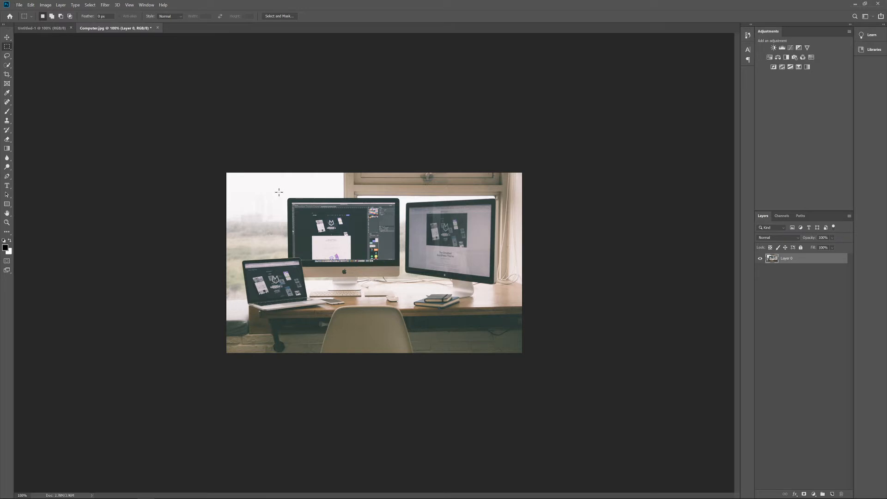
{"action": "left_click_drag", "start_coordinate": [278, 192], "coordinate": [403, 287]}
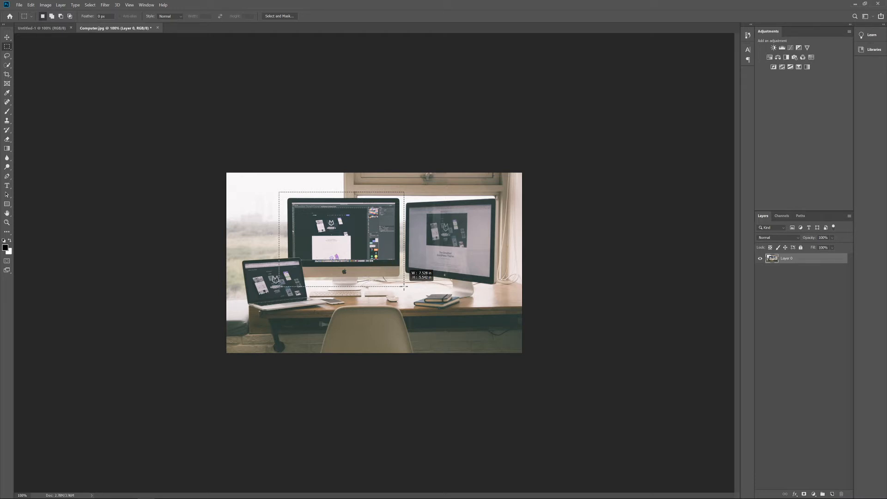
{"action": "left_click_drag", "start_coordinate": [404, 287], "coordinate": [413, 289]}
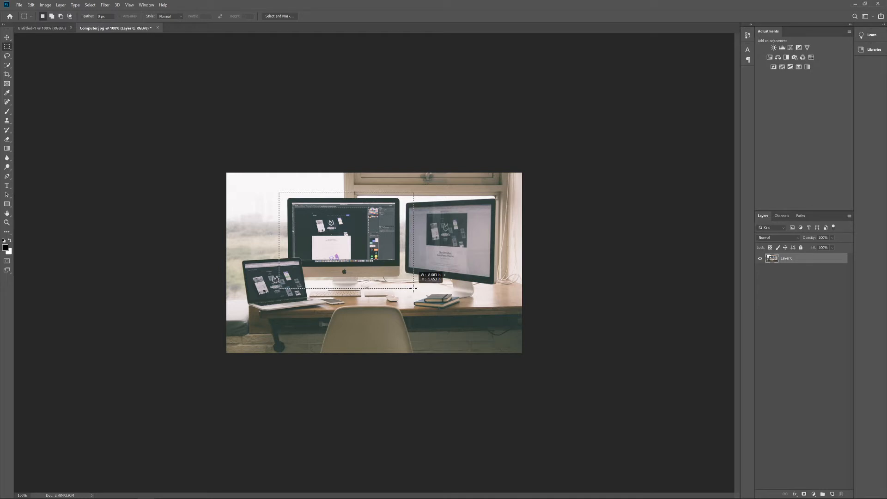
{"action": "left_click_drag", "start_coordinate": [410, 282], "coordinate": [419, 285]}
{"action": "left_click", "coordinate": [419, 284]}
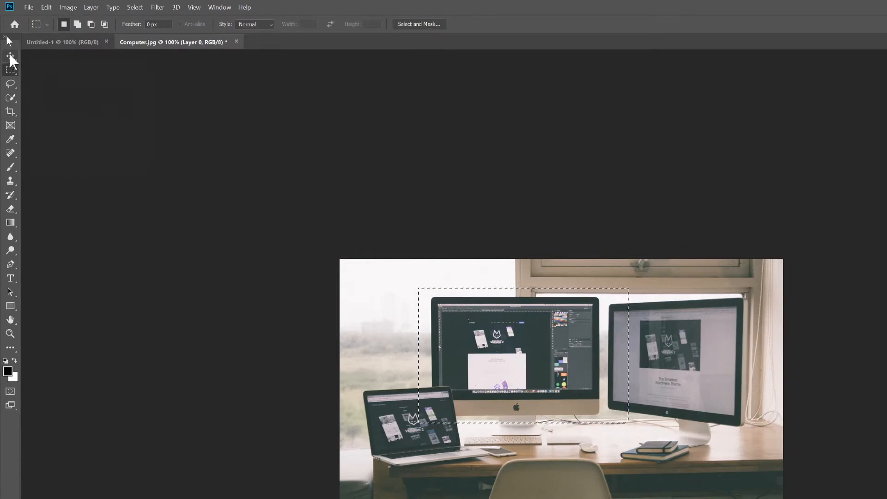
Step: Copy the rectangular selection of the middle monitor into the Untitled-1 document with the Move tool, placing it near the canvas centre
{"action": "left_click", "coordinate": [10, 56]}
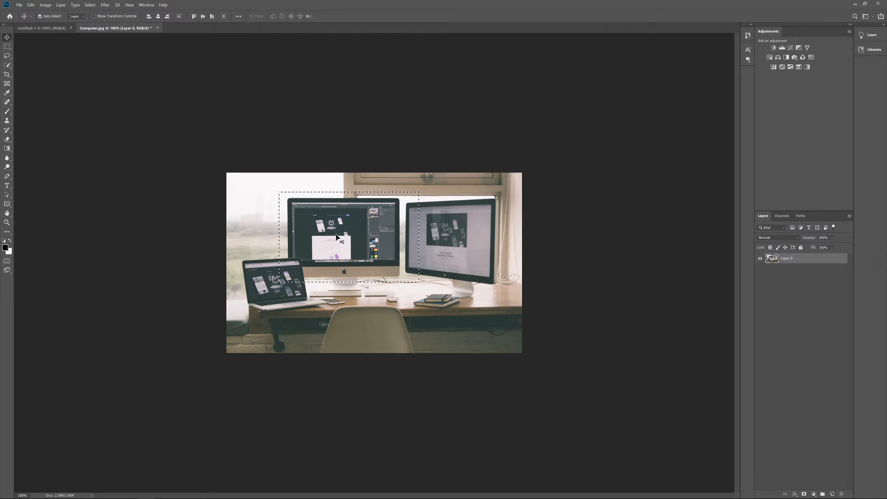
{"action": "left_click_drag", "start_coordinate": [336, 237], "coordinate": [335, 235]}
{"action": "left_click_drag", "start_coordinate": [308, 212], "coordinate": [42, 31]}
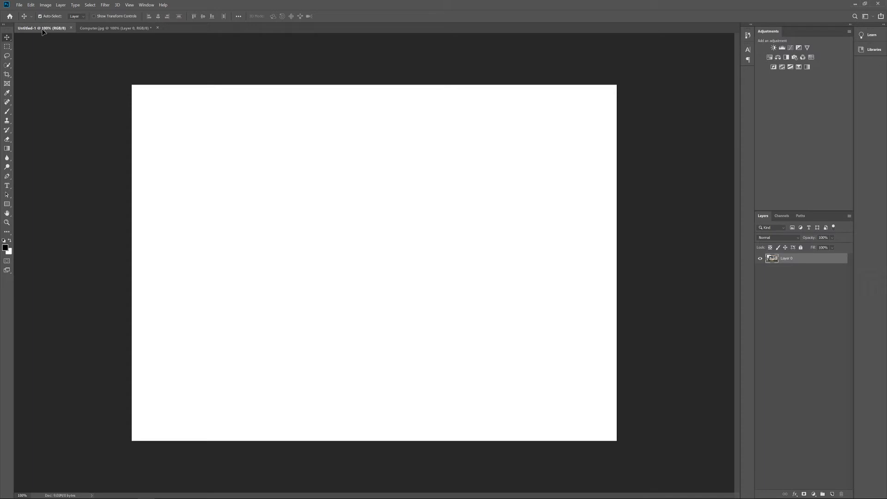
{"action": "left_click_drag", "start_coordinate": [42, 31], "coordinate": [52, 38]}
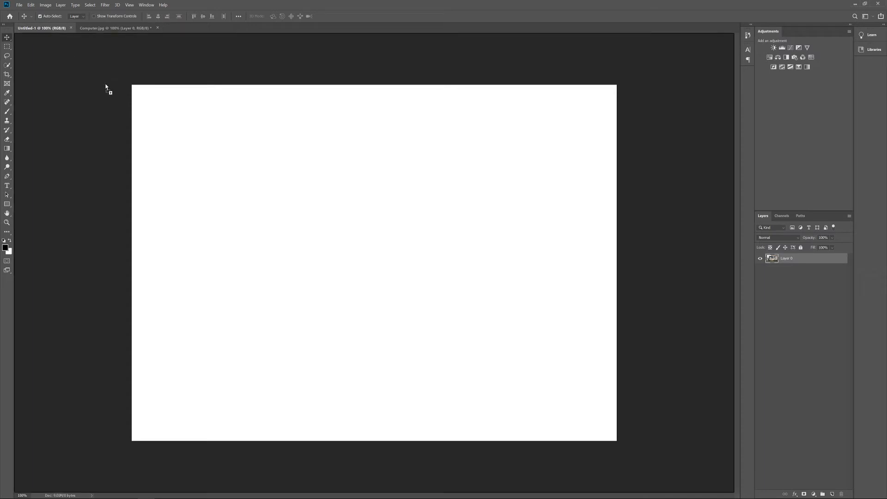
{"action": "left_click_drag", "start_coordinate": [106, 86], "coordinate": [349, 238]}
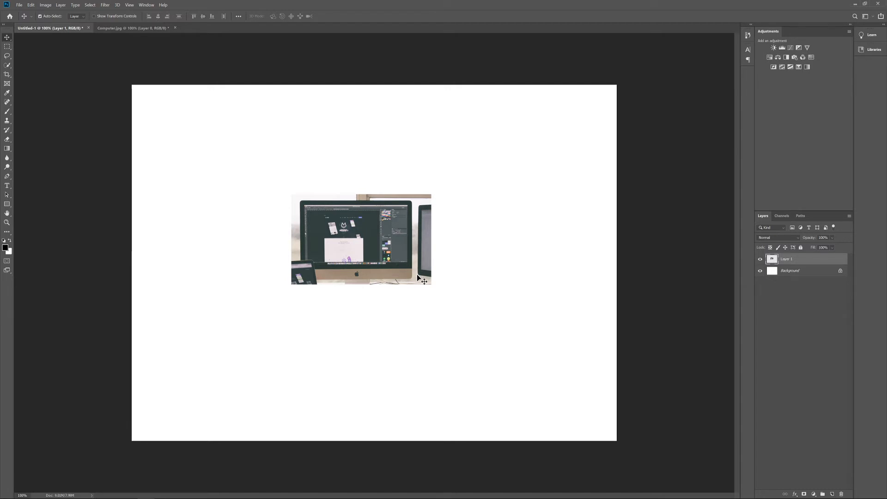
Step: Return to Computer.jpg and deselect the rectangular selection
{"action": "left_click", "coordinate": [123, 29]}
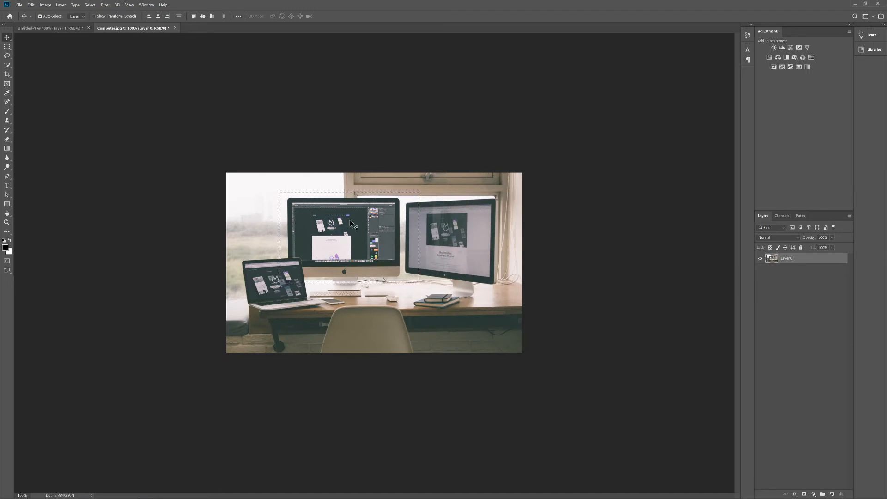
{"action": "left_click", "coordinate": [90, 6]}
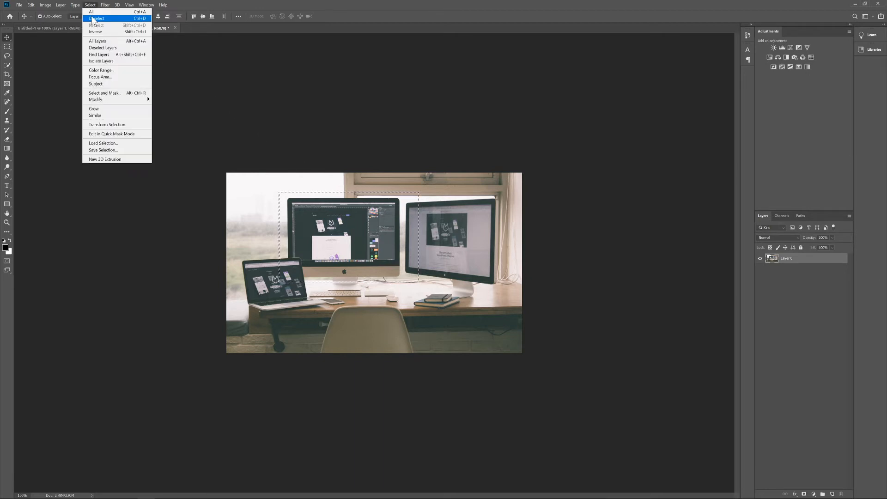
{"action": "left_click", "coordinate": [94, 19]}
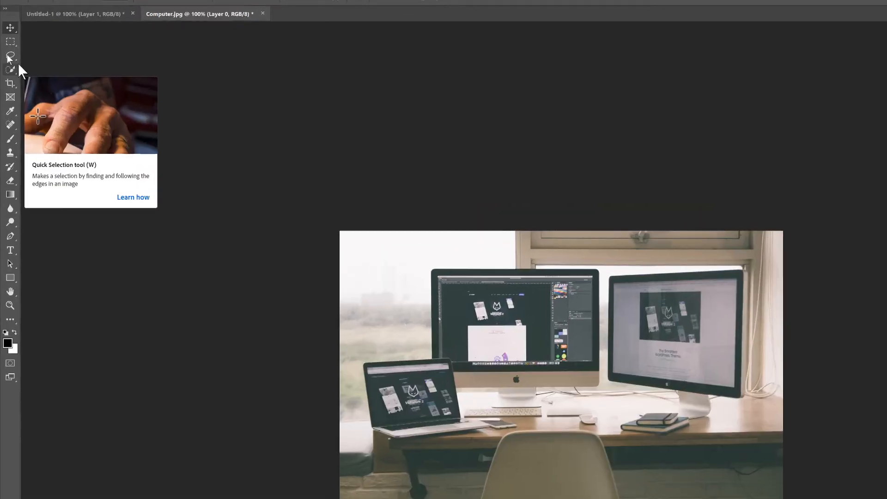
Step: Outline the middle monitor freehand with the Lasso Tool and view the selection at 200%
{"action": "left_click", "coordinate": [10, 81]}
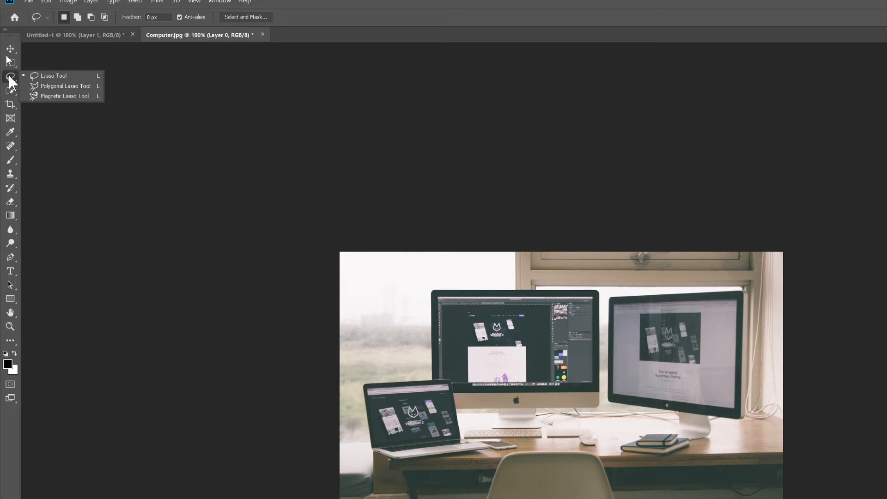
{"action": "left_click", "coordinate": [58, 76]}
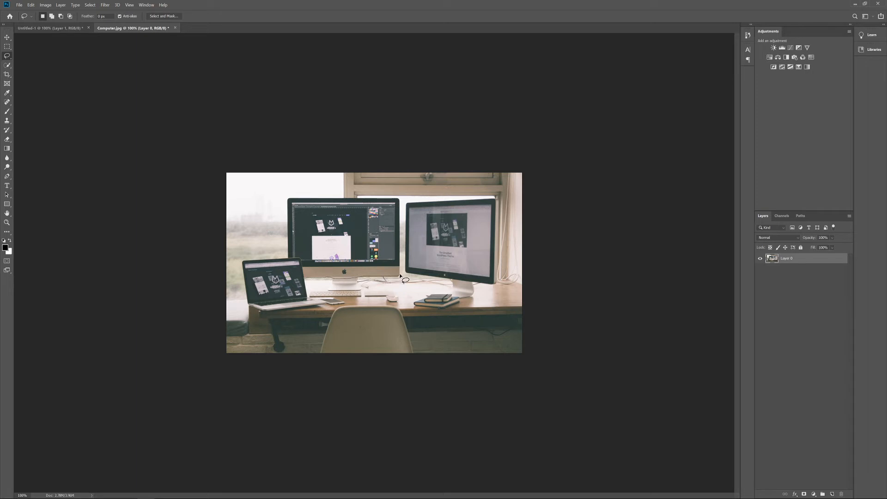
{"action": "mouse_move", "coordinate": [400, 275]}
{"action": "left_mouse_down"}
{"action": "mouse_move", "coordinate": [392, 199]}
{"action": "mouse_move", "coordinate": [296, 200]}
{"action": "mouse_move", "coordinate": [284, 207]}
{"action": "mouse_move", "coordinate": [284, 244]}
{"action": "mouse_move", "coordinate": [290, 269]}
{"action": "mouse_move", "coordinate": [305, 278]}
{"action": "left_mouse_up"}
{"action": "key", "text": "ctrl+plus"}
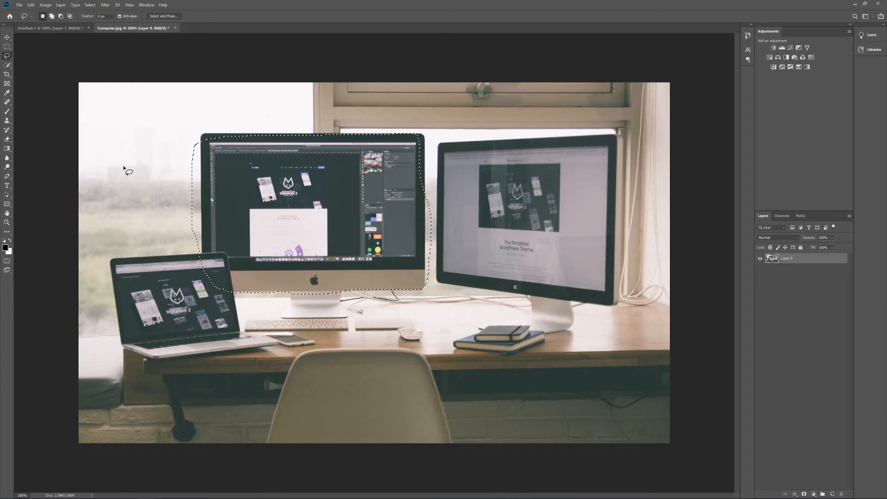
Step: Copy the freehand selection of the monitor into Untitled-1, placing it directly below the rectangular cutout
{"action": "key", "text": "v"}
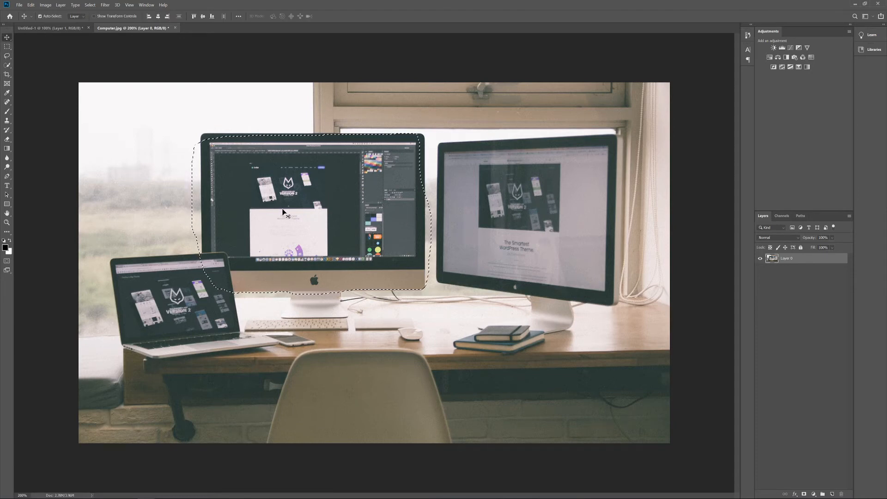
{"action": "mouse_move", "coordinate": [275, 199]}
{"action": "left_mouse_down"}
{"action": "mouse_move", "coordinate": [59, 31]}
{"action": "mouse_move", "coordinate": [197, 140]}
{"action": "left_mouse_up"}
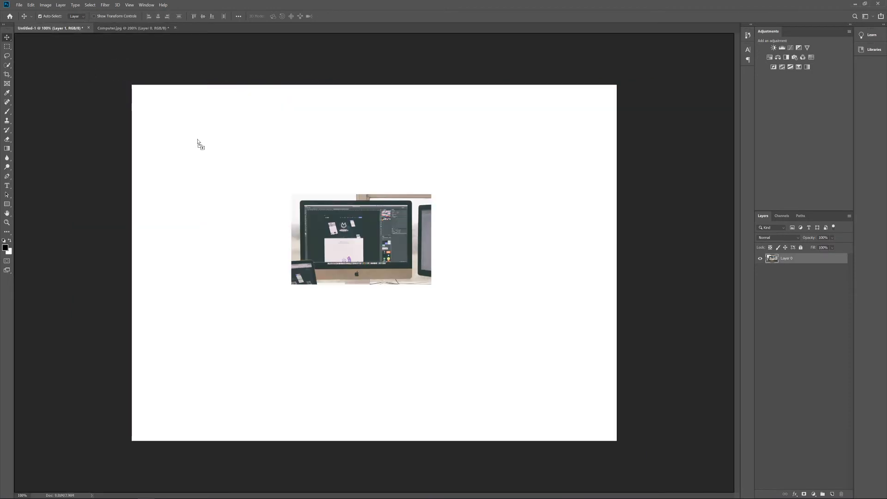
{"action": "left_click_drag", "start_coordinate": [356, 239], "coordinate": [354, 363]}
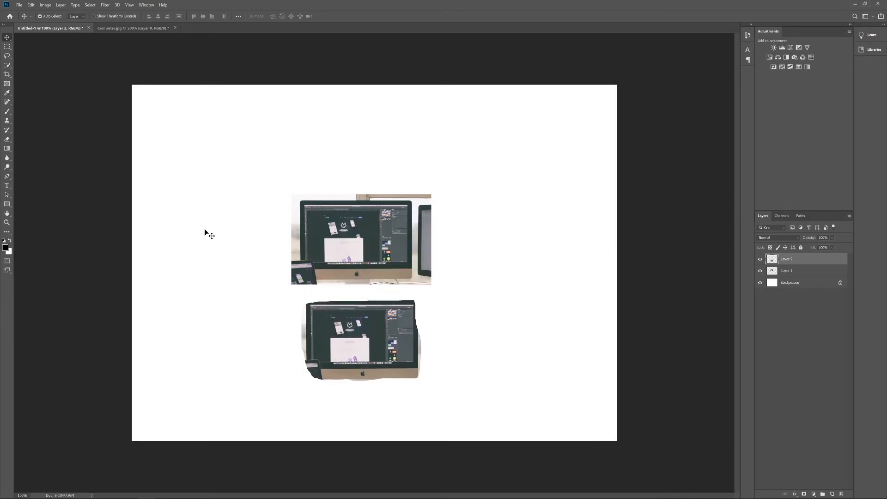
Step: Go back to Computer.jpg and clear the freehand lasso selection
{"action": "left_click", "coordinate": [133, 28]}
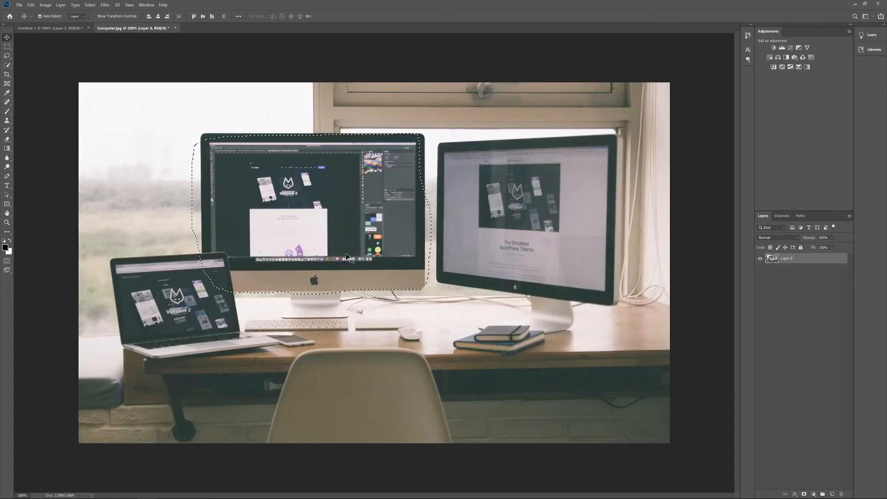
{"action": "left_click", "coordinate": [89, 5]}
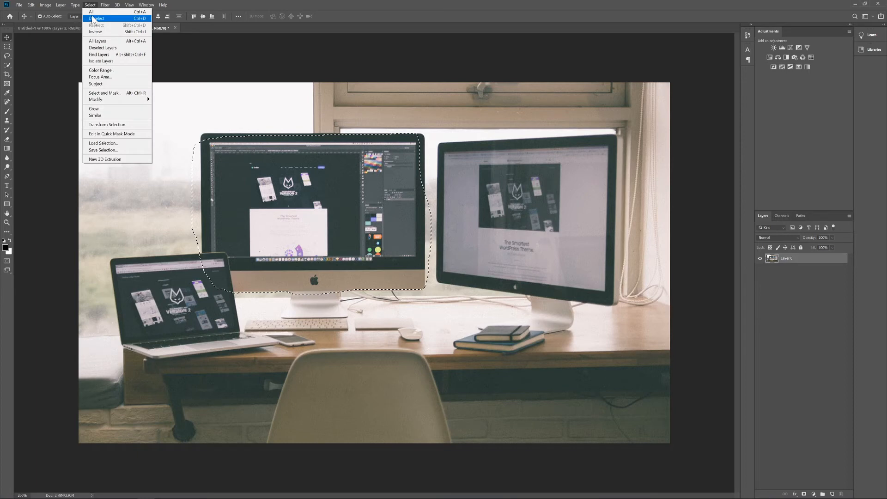
{"action": "left_click", "coordinate": [94, 18]}
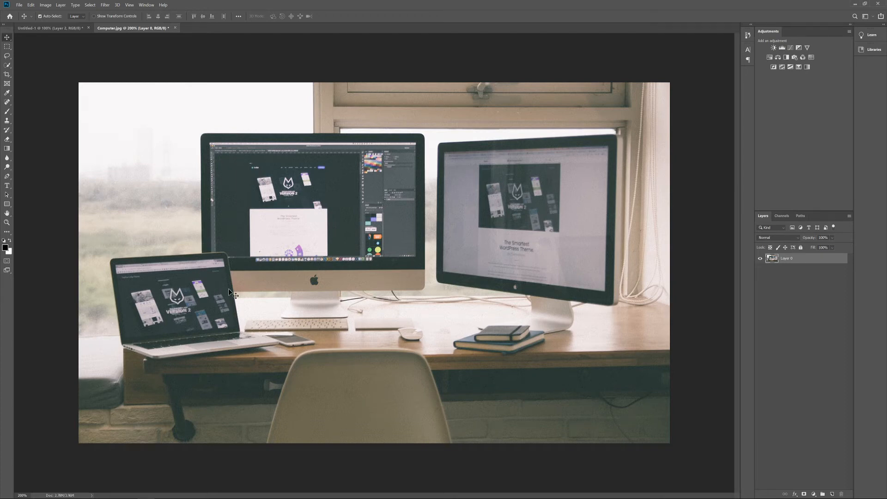
Step: Trace a closed selection along the middle monitor's edges with the Magnetic Lasso Tool, leaving out the overlapping laptop
{"action": "left_click", "coordinate": [7, 57]}
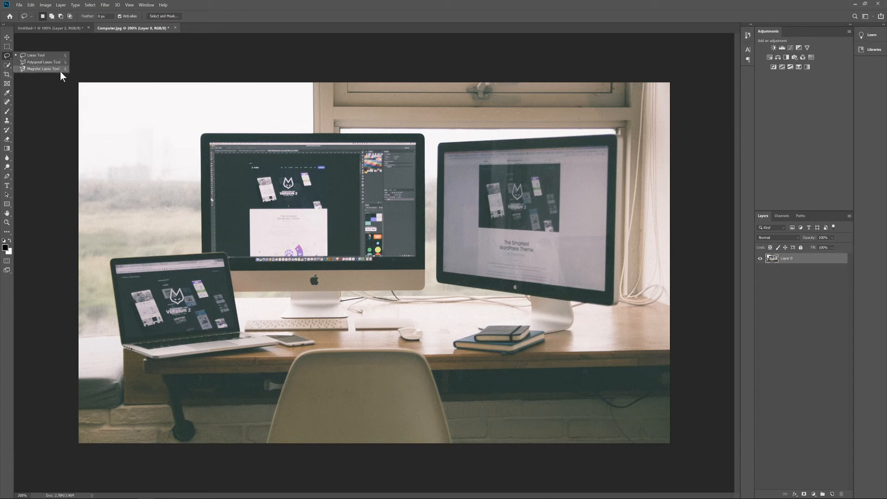
{"action": "left_click", "coordinate": [29, 68]}
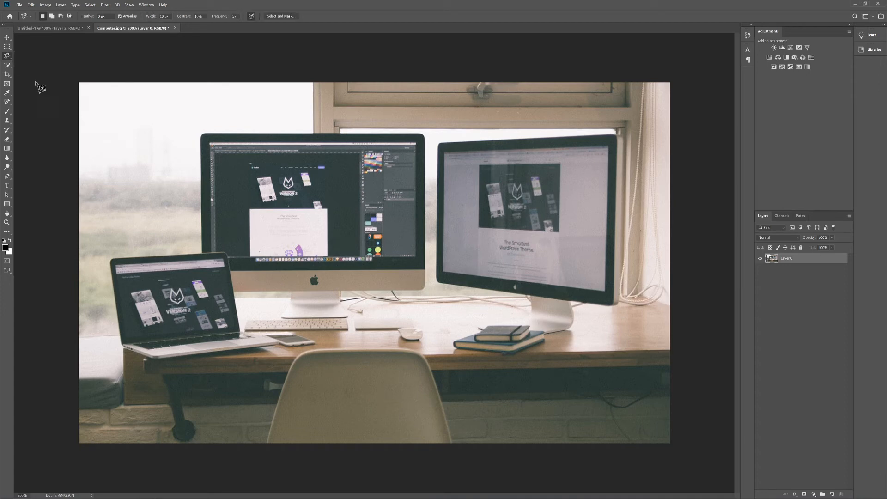
{"action": "left_click", "coordinate": [233, 292]}
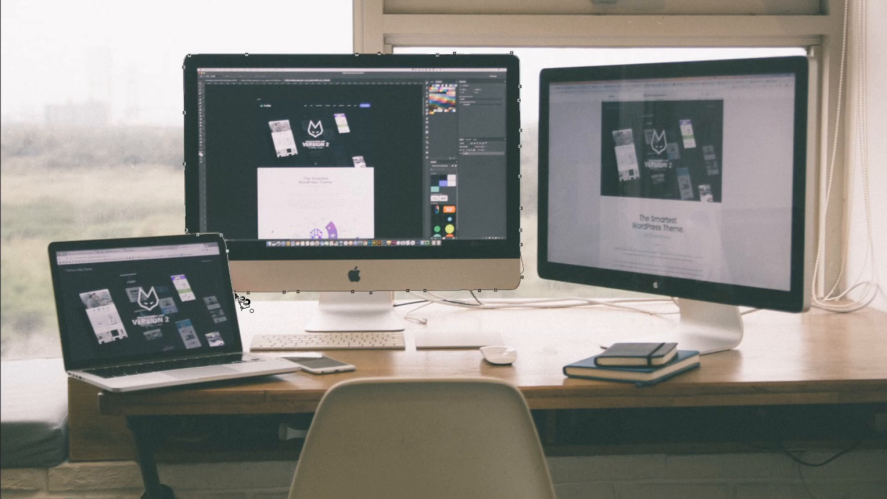
{"action": "left_click", "coordinate": [235, 293]}
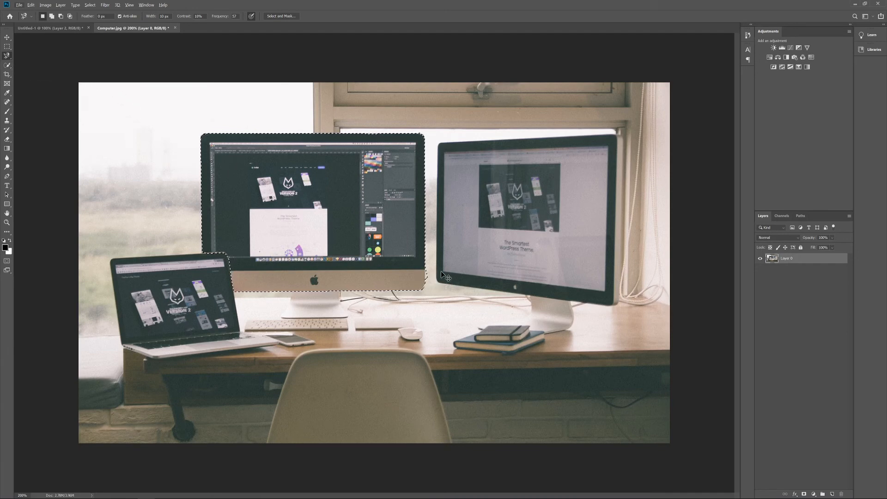
Step: Inspect the magnetic selection's edges around the middle monitor at closer magnification
{"action": "key", "text": "ctrl+plus"}
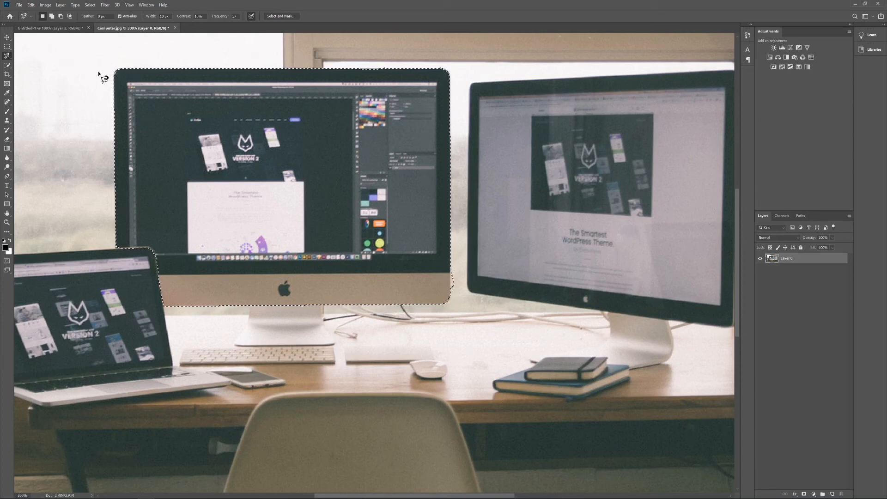
{"action": "key", "text": "ctrl+d"}
{"action": "key", "text": "ctrl+plus"}
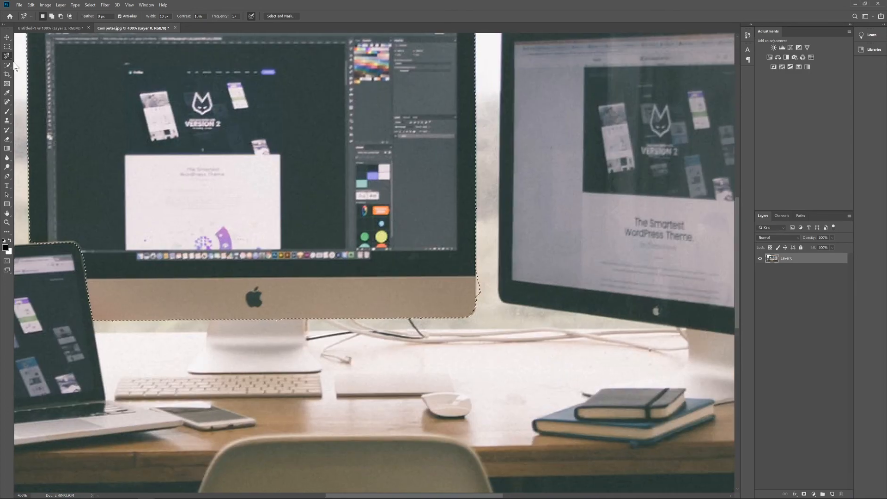
{"action": "key", "text": "ctrl+minus"}
{"action": "key", "text": "ctrl+minus"}
{"action": "key", "text": "ctrl+minus"}
{"action": "key", "text": "ctrl+z"}
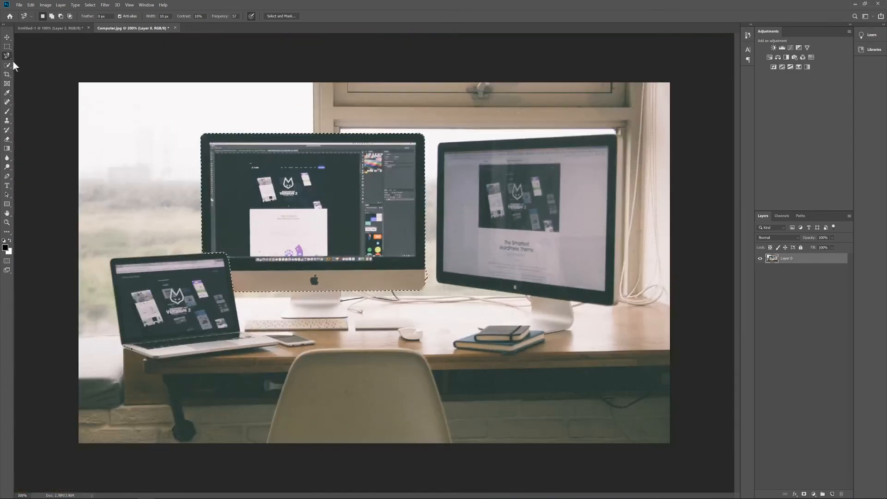
Step: Copy the magnetic lasso selection into Untitled-1, placing it to the right of the freehand cutout and aligned with its top
{"action": "left_click", "coordinate": [7, 37]}
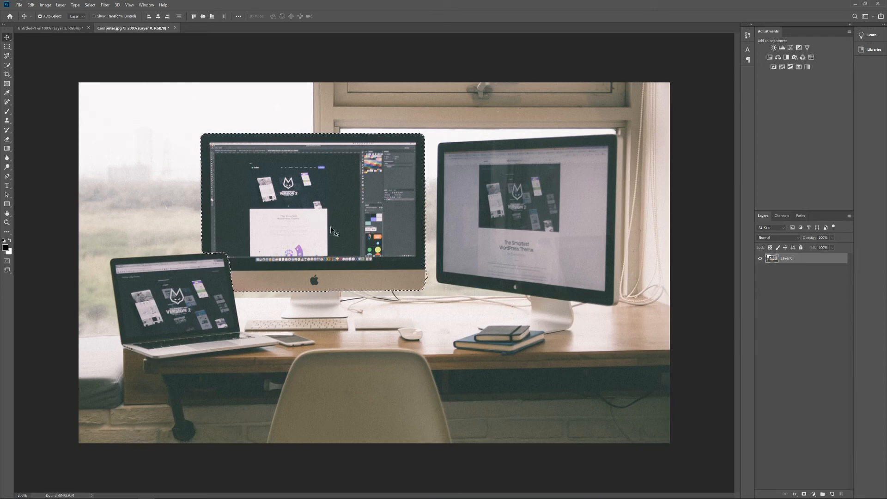
{"action": "left_click_drag", "start_coordinate": [330, 226], "coordinate": [484, 330]}
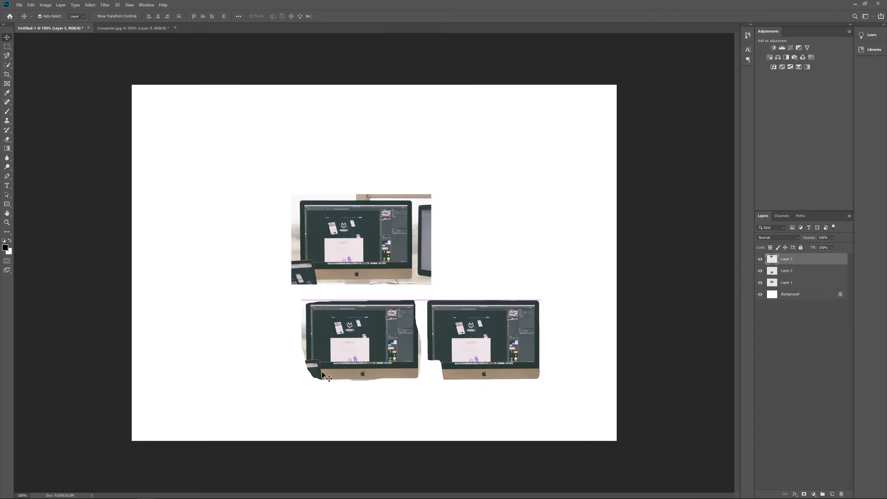
Step: Spread out the three cutouts, moving the rectangular one to the canvas's upper left and spacing the two lasso cutouts apart below
{"action": "left_click_drag", "start_coordinate": [321, 371], "coordinate": [270, 370]}
{"action": "left_click_drag", "start_coordinate": [500, 327], "coordinate": [470, 326]}
{"action": "left_click_drag", "start_coordinate": [307, 228], "coordinate": [192, 162]}
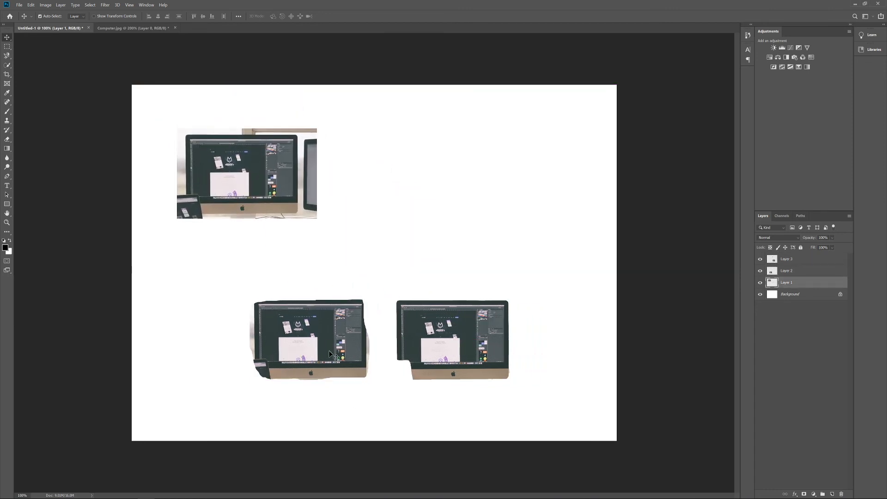
{"action": "left_click_drag", "start_coordinate": [325, 343], "coordinate": [330, 352]}
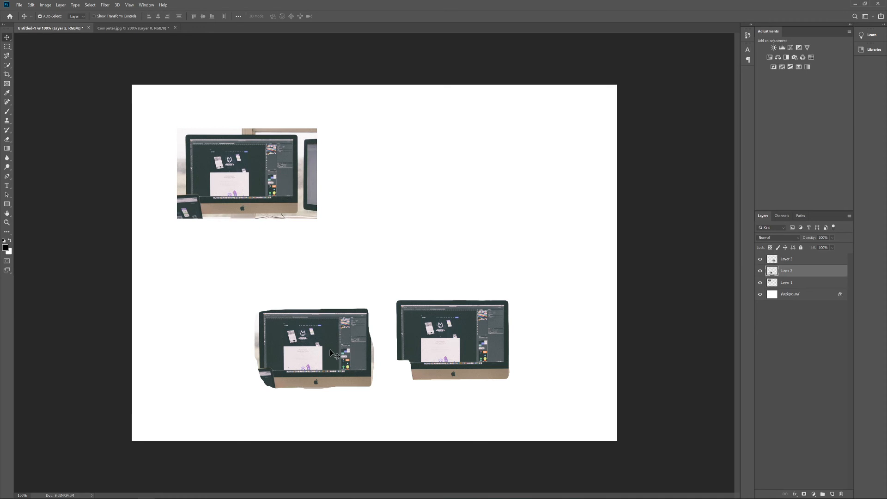
Step: Return to the Computer.jpg document and clear the magnetic selection around the middle monitor
{"action": "left_click", "coordinate": [106, 29]}
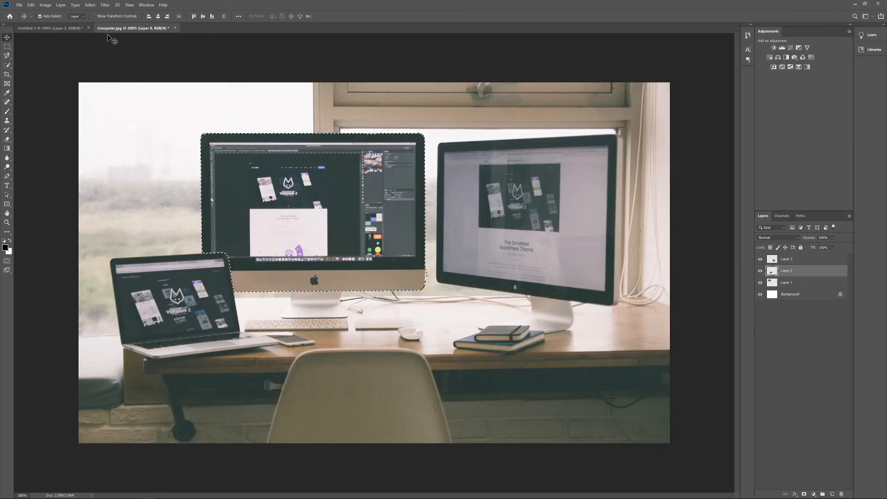
{"action": "left_click", "coordinate": [90, 5]}
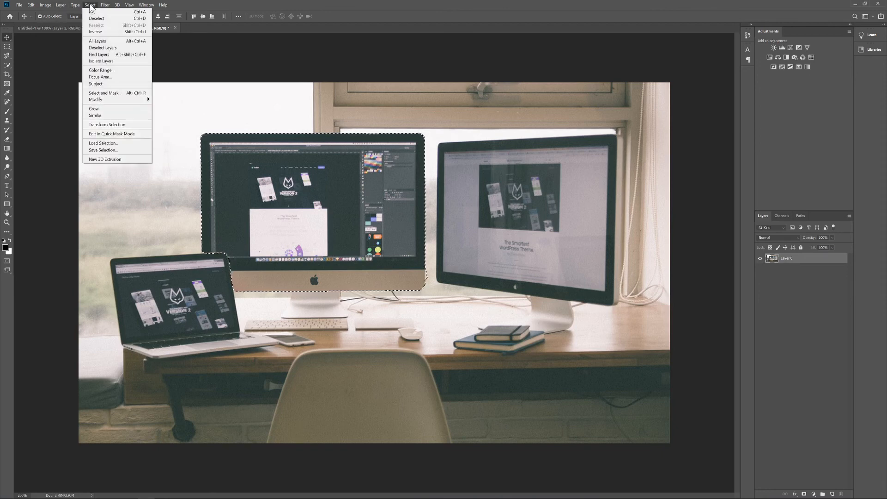
{"action": "left_click", "coordinate": [119, 19]}
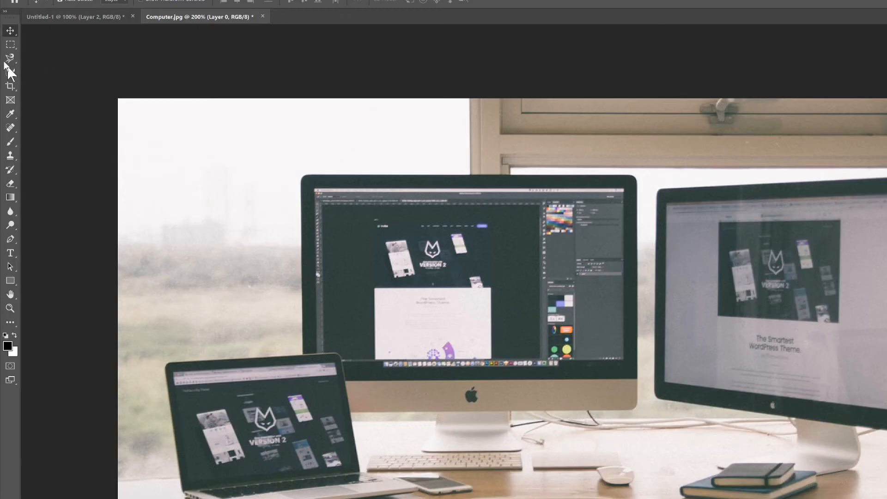
Step: Try selecting the middle monitor's dark frame with the Magic Wand Tool, inspecting its edges, and clear that selection
{"action": "left_click", "coordinate": [6, 71]}
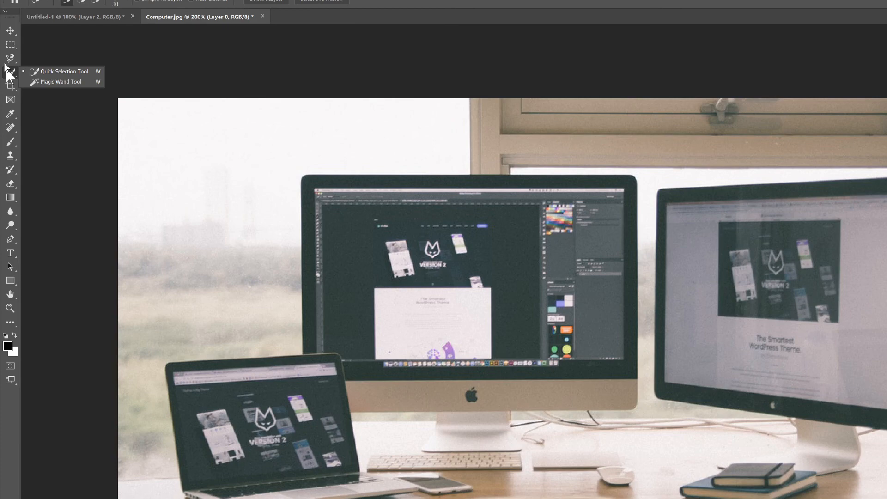
{"action": "left_click", "coordinate": [68, 82]}
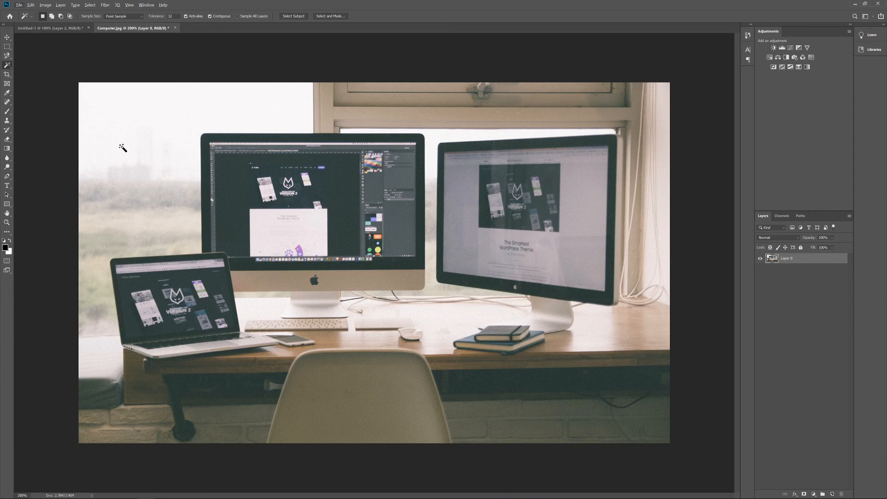
{"action": "left_click", "coordinate": [205, 168]}
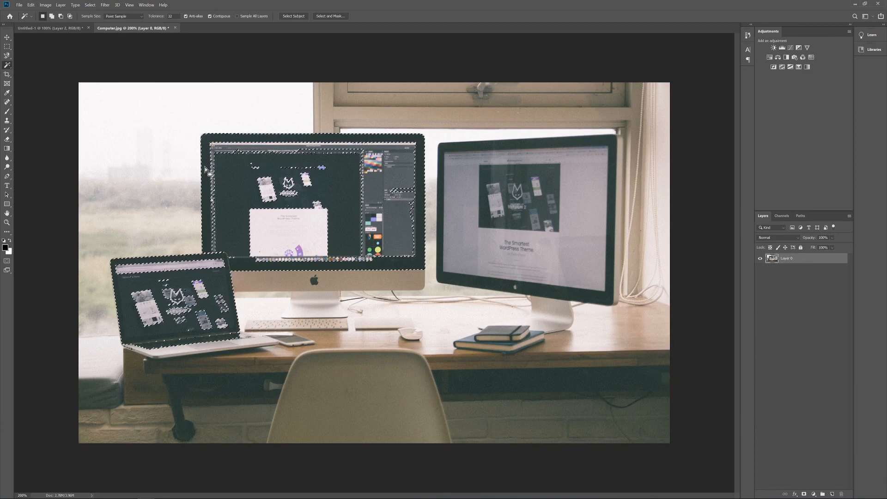
{"action": "key", "text": "ctrl+plus"}
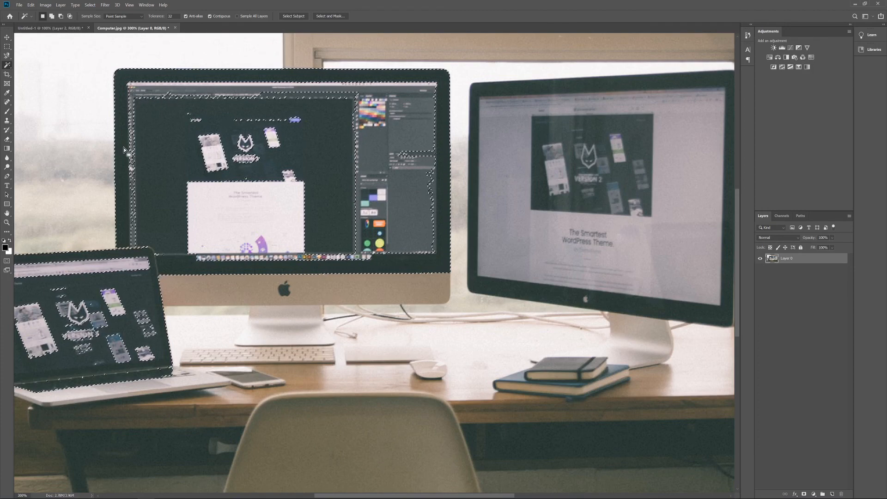
{"action": "key", "text": "ctrl+minus"}
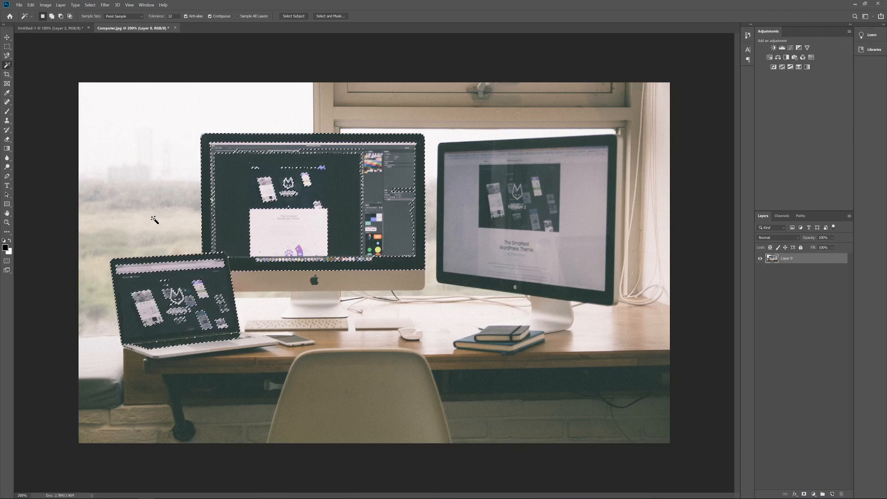
{"action": "left_click", "coordinate": [64, 5]}
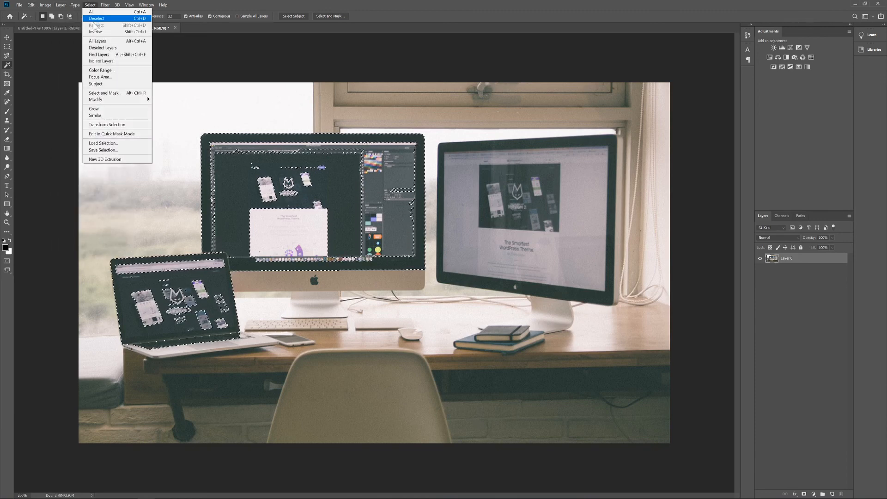
{"action": "left_click", "coordinate": [96, 18]}
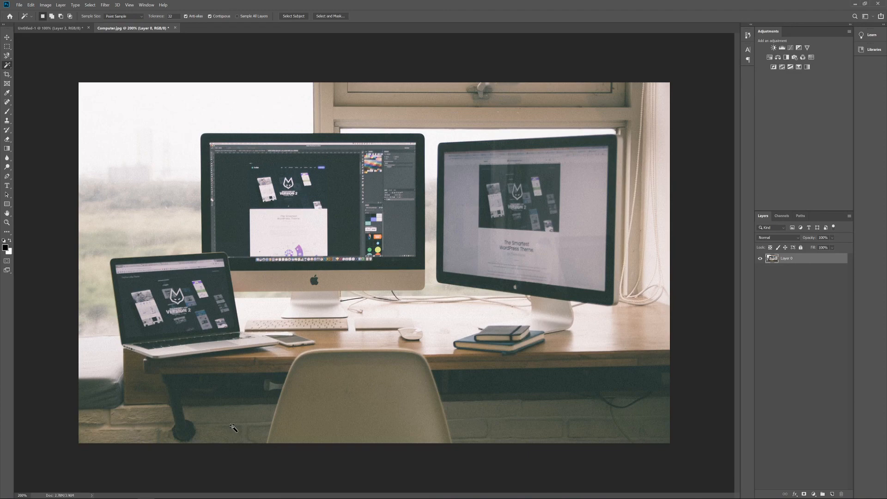